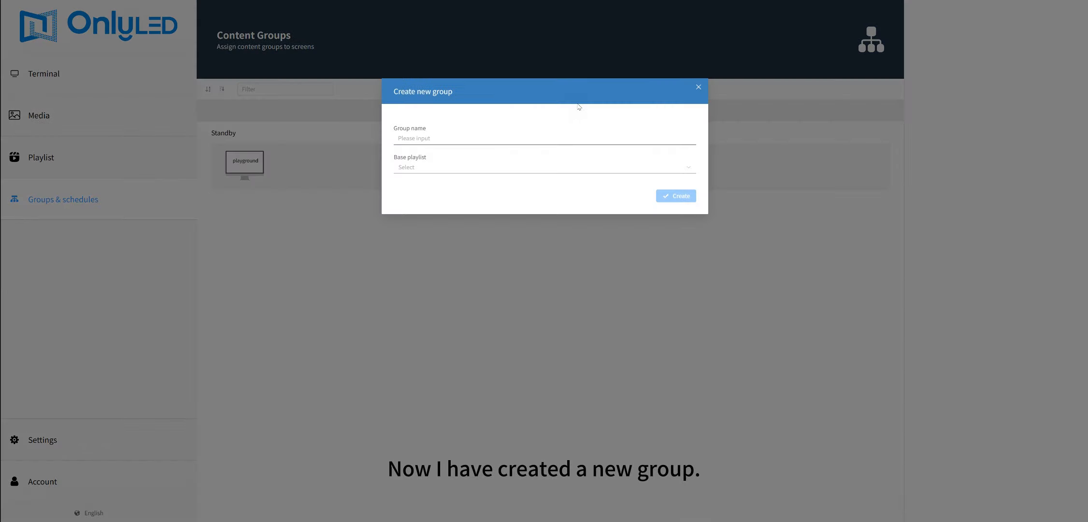
Step: Create a content group named "school" with Weather forecast as its base playlist
{"action": "type", "text": "school"}
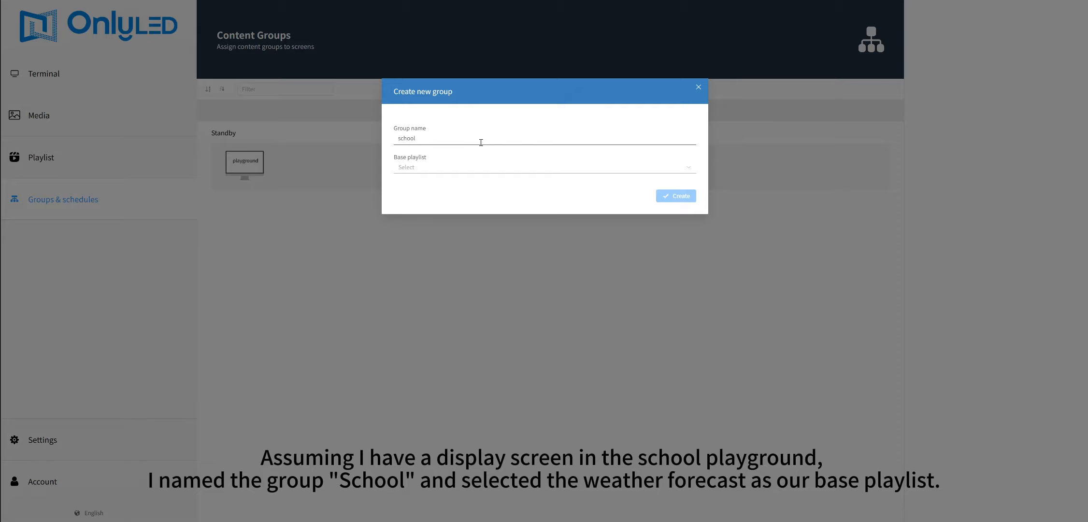
{"action": "left_click", "coordinate": [477, 168]}
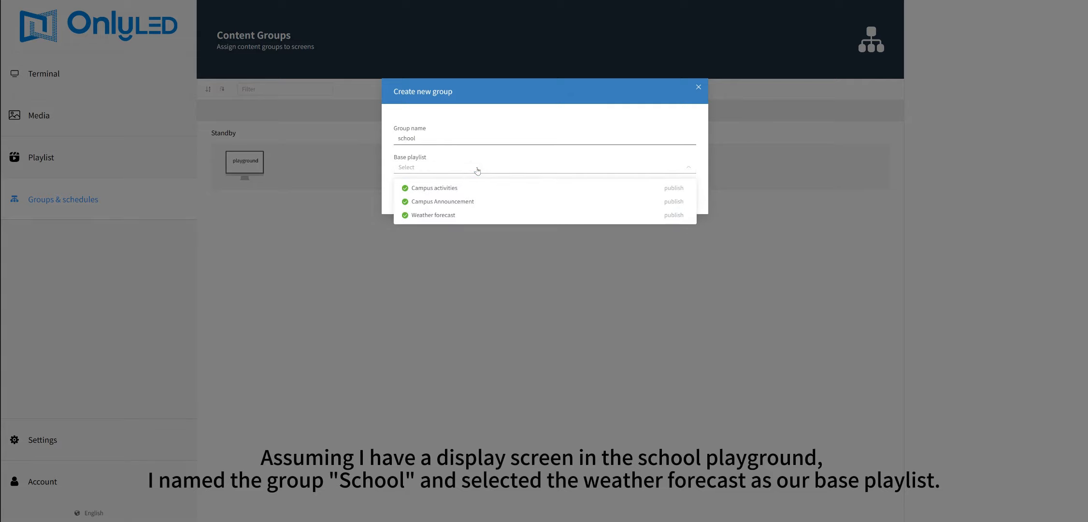
{"action": "left_click", "coordinate": [465, 216]}
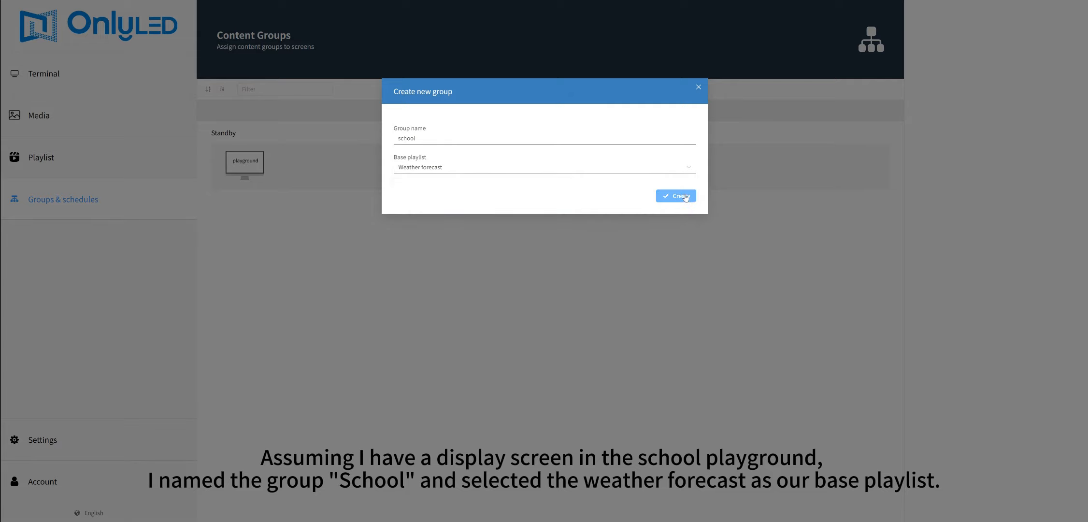
{"action": "left_click", "coordinate": [687, 197]}
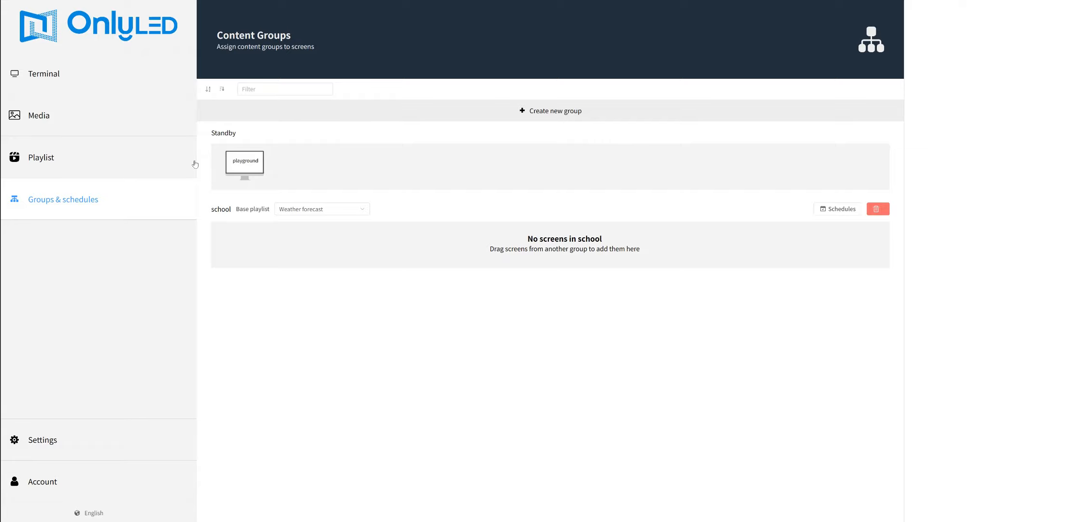
Step: Move the playground screen from Standby into the school group and publish the group
{"action": "left_click_drag", "start_coordinate": [235, 159], "coordinate": [228, 234]}
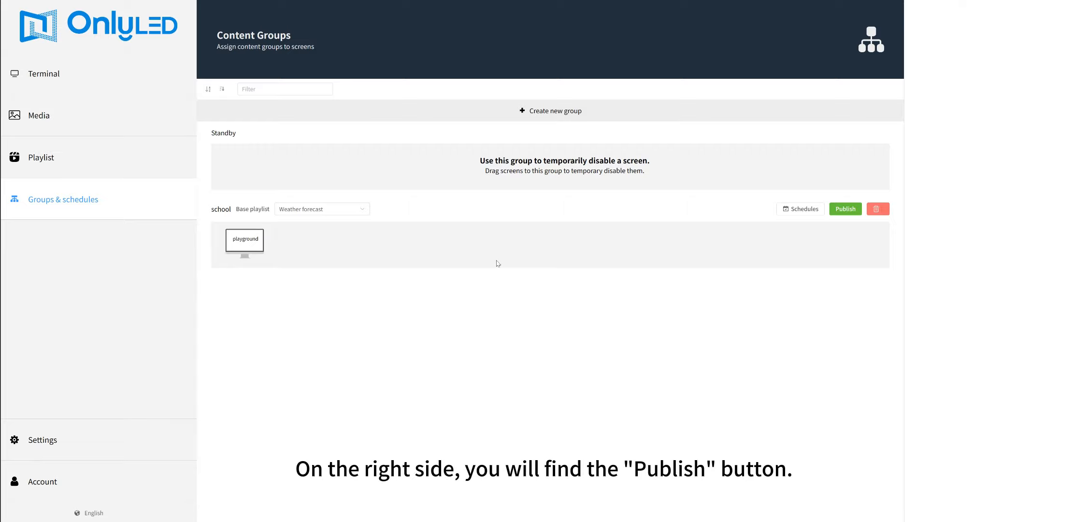
{"action": "left_click", "coordinate": [859, 215]}
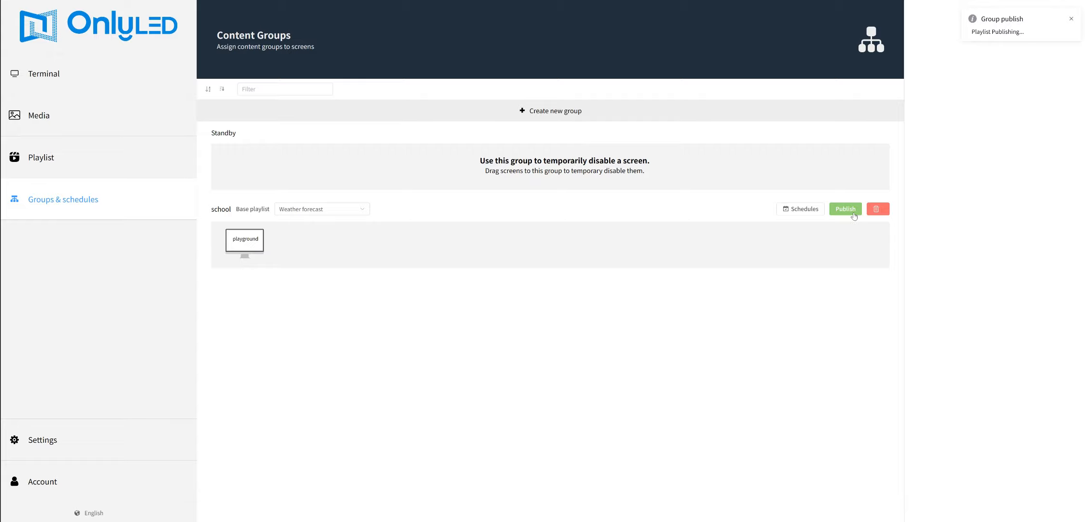
Step: Open the school group's schedules and settings and review the group name and available base playlists
{"action": "left_click", "coordinate": [811, 215]}
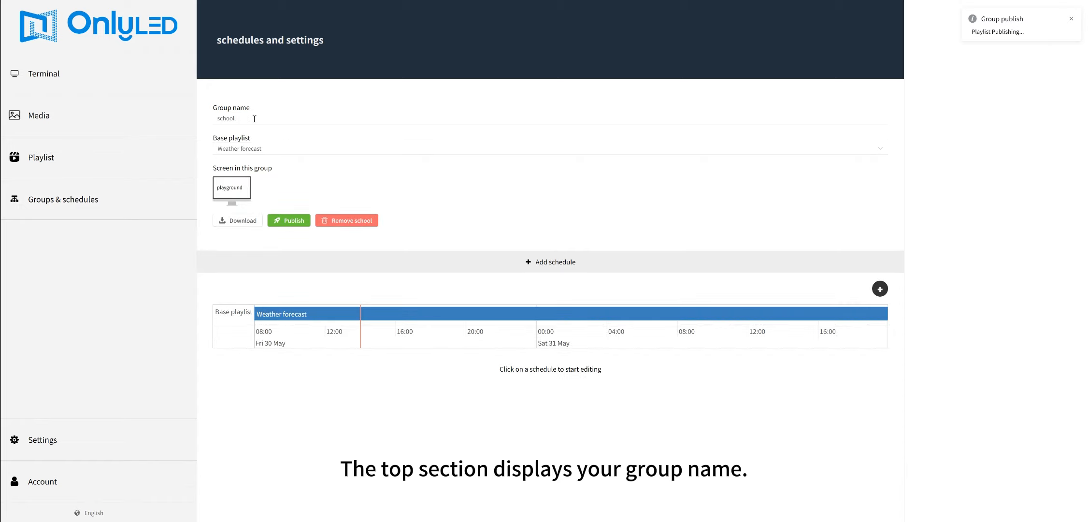
{"action": "left_click", "coordinate": [254, 118]}
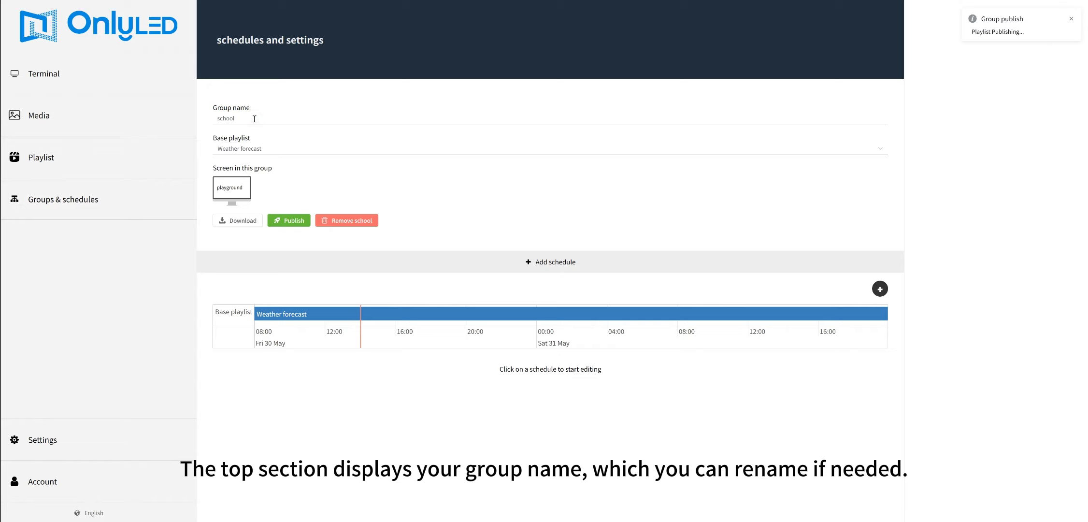
{"action": "left_click", "coordinate": [273, 149]}
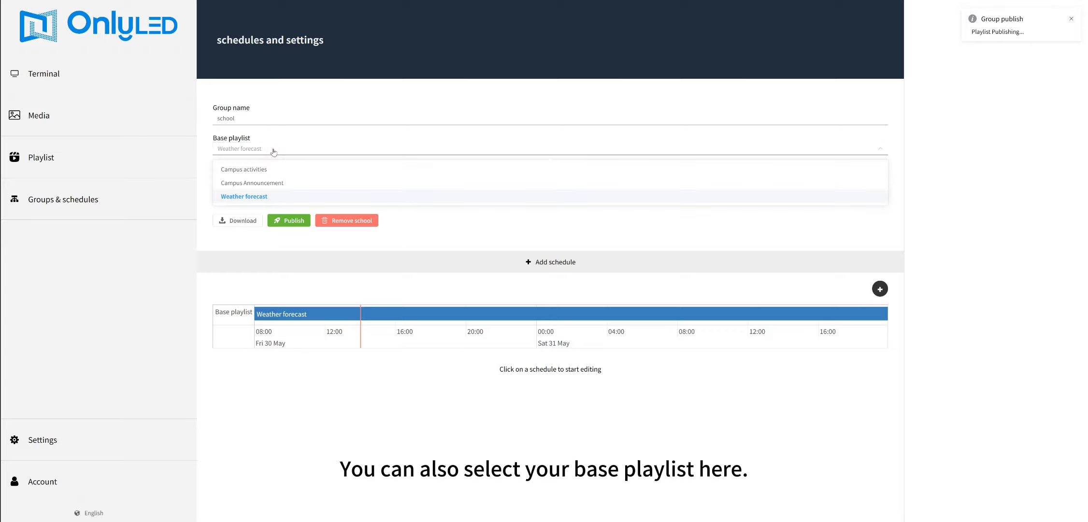
{"action": "left_click", "coordinate": [273, 151]}
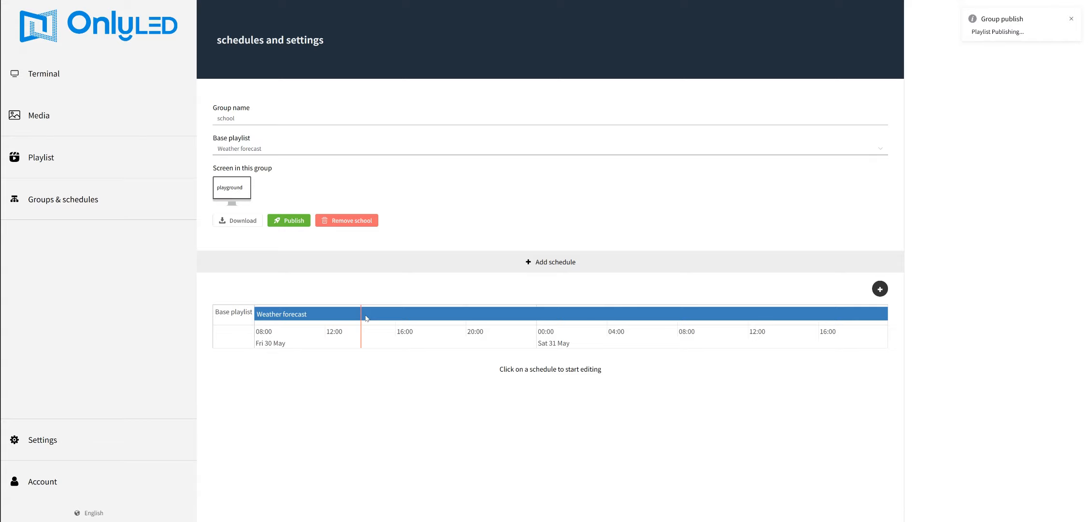
Step: Examine the school group's playback timeline at several time scales, from weeks down to ten-minute intervals
{"action": "scroll", "coordinate": [366, 317], "scroll_direction": "down", "scroll_amount": 3}
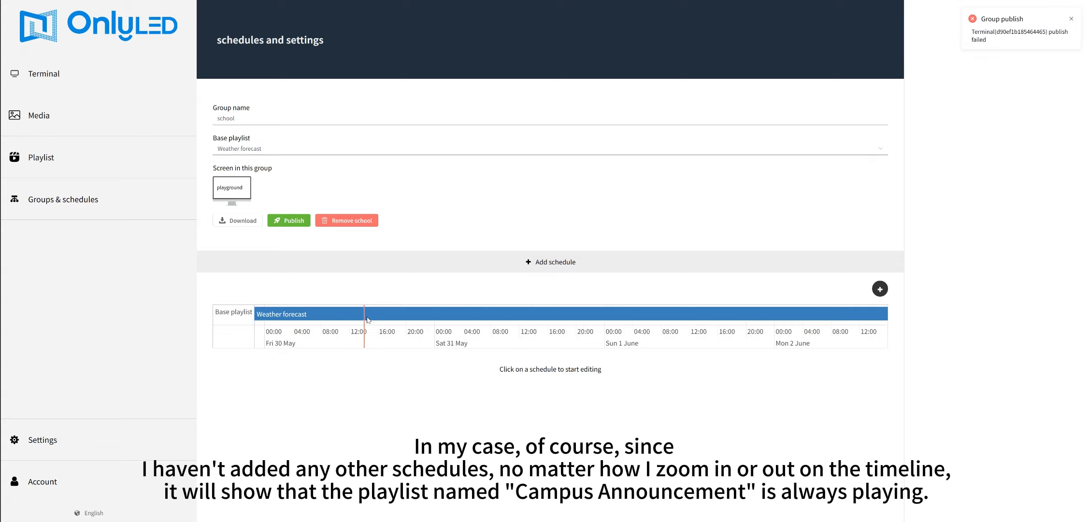
{"action": "scroll", "coordinate": [368, 319], "scroll_direction": "down", "scroll_amount": 5}
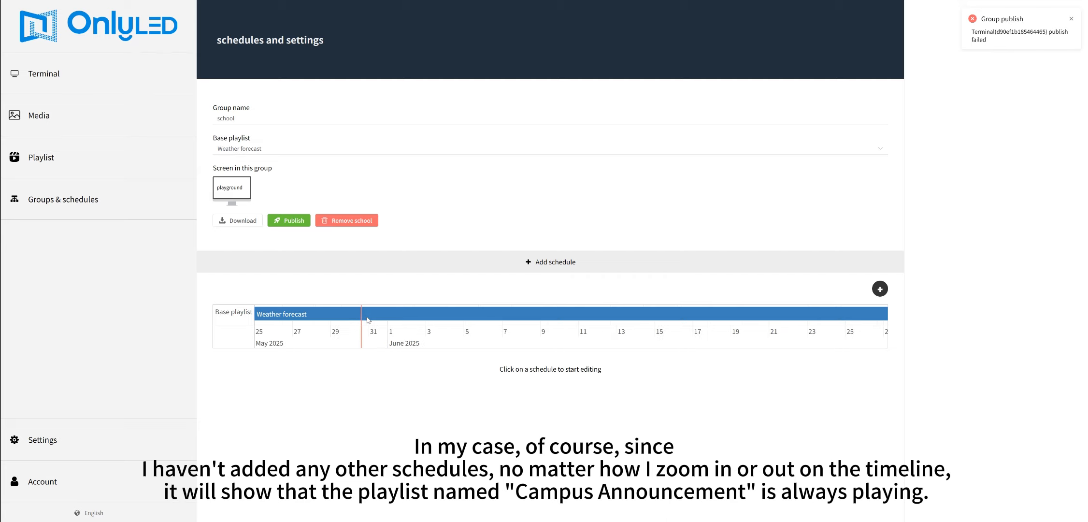
{"action": "scroll", "coordinate": [367, 319], "scroll_direction": "up", "scroll_amount": 6}
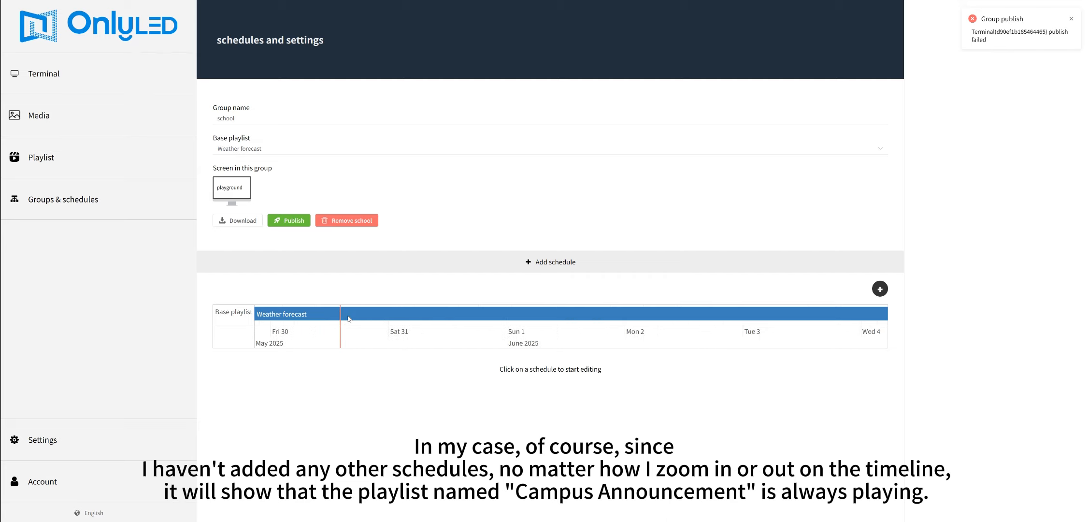
{"action": "scroll", "coordinate": [338, 314], "scroll_direction": "up", "scroll_amount": 3}
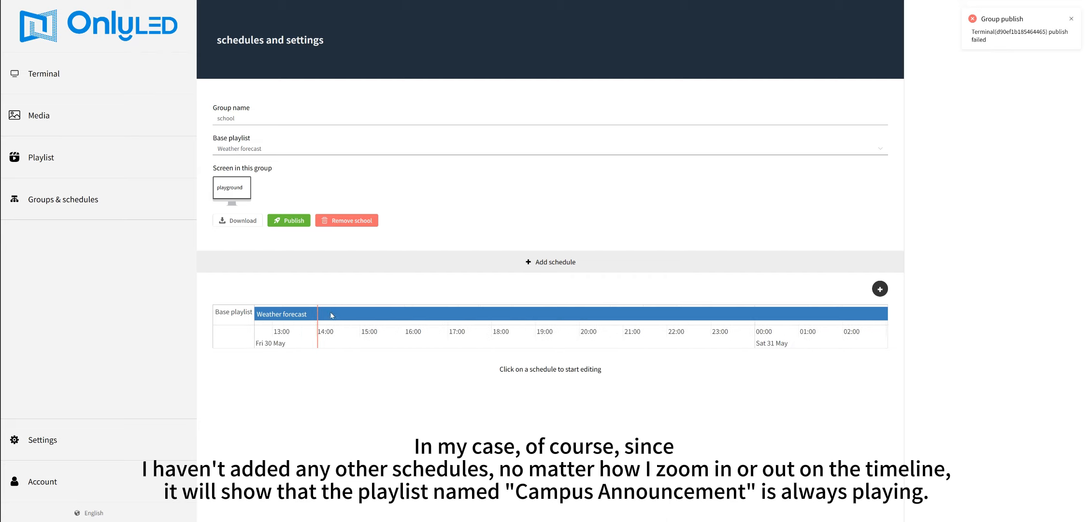
{"action": "scroll", "coordinate": [331, 315], "scroll_direction": "up", "scroll_amount": 5}
{"action": "left_click_drag", "start_coordinate": [330, 317], "coordinate": [485, 320]}
{"action": "scroll", "coordinate": [455, 319], "scroll_direction": "up", "scroll_amount": 3}
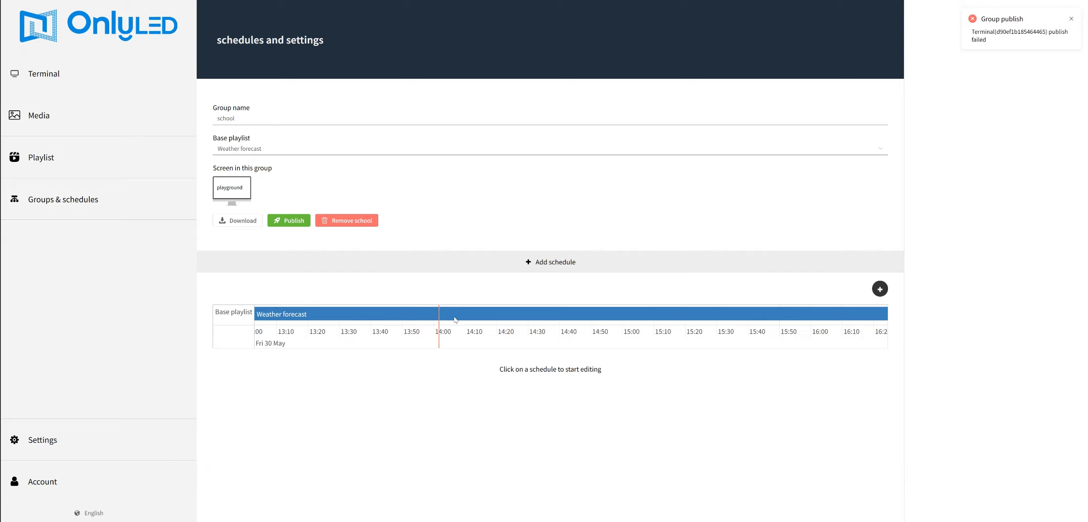
Step: Add a schedule to the school group, name it "morning" and enable daily repeat
{"action": "left_click", "coordinate": [576, 259]}
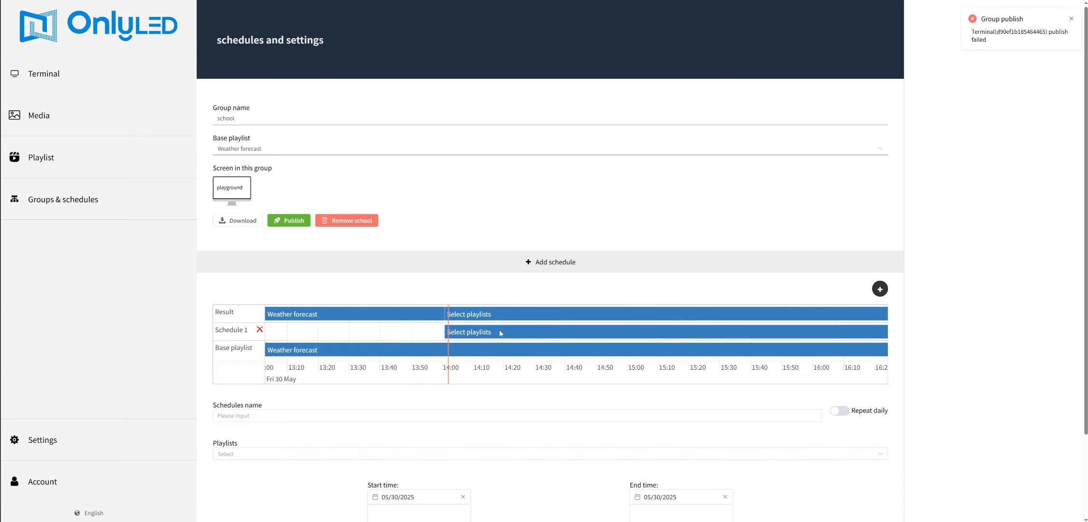
{"action": "left_click", "coordinate": [408, 415]}
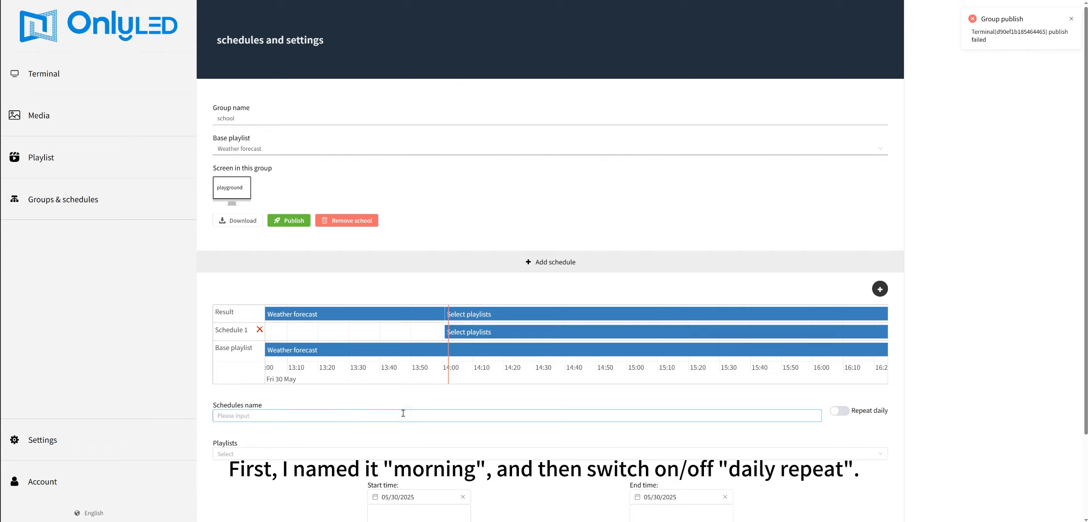
{"action": "type", "text": "morning"}
{"action": "left_click", "coordinate": [844, 410]}
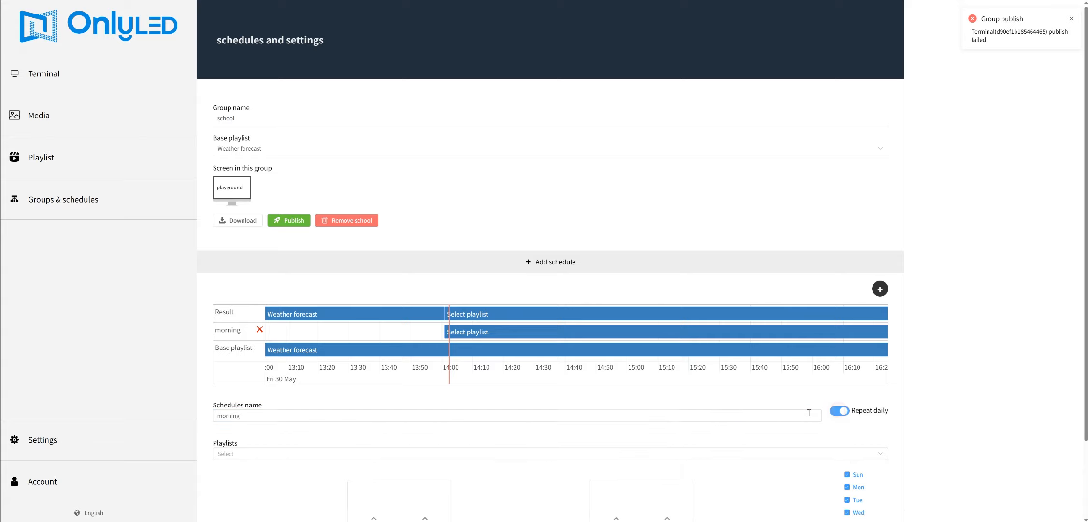
Step: Turn off daily repeat for the morning schedule, check its time range on the timeline, and re-enable daily repeat
{"action": "scroll", "coordinate": [840, 429], "scroll_direction": "down", "scroll_amount": 2}
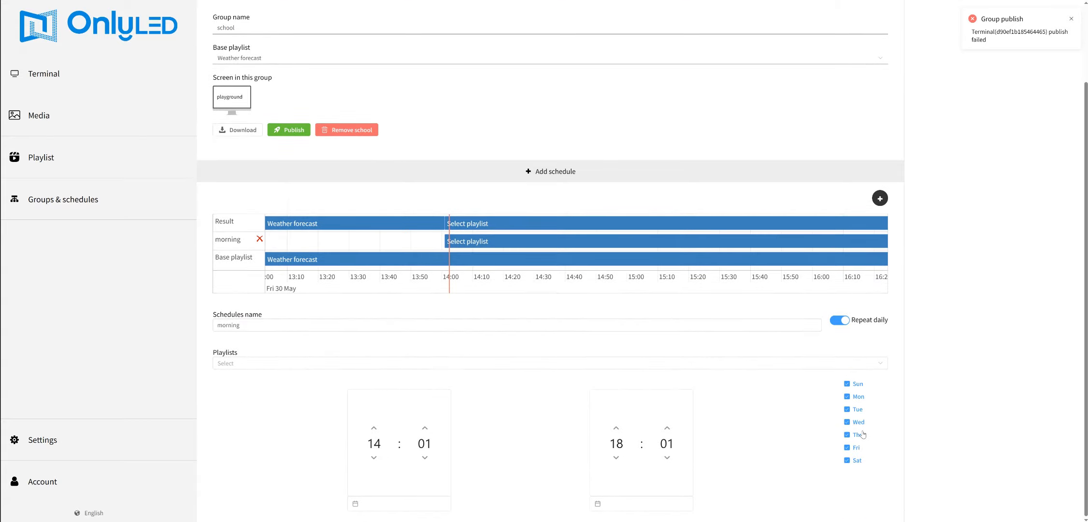
{"action": "left_click", "coordinate": [841, 320]}
{"action": "scroll", "coordinate": [844, 324], "scroll_direction": "up", "scroll_amount": 2}
{"action": "scroll", "coordinate": [628, 343], "scroll_direction": "down", "scroll_amount": 5}
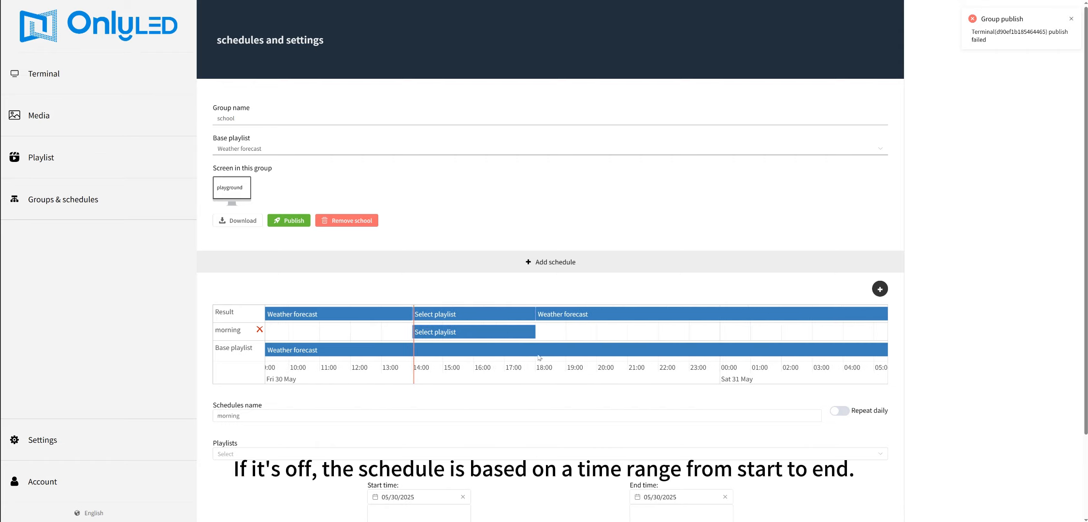
{"action": "left_click", "coordinate": [844, 414]}
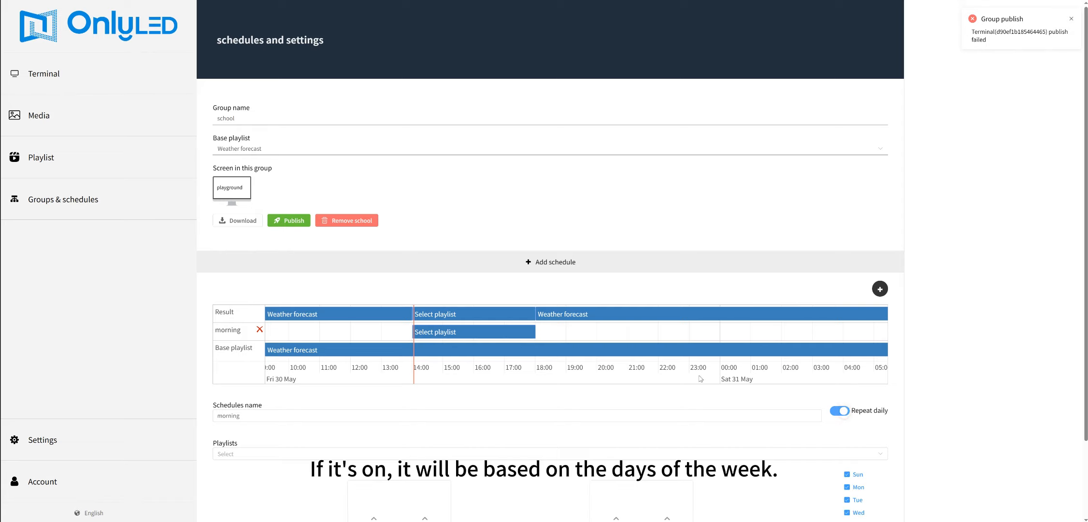
Step: Limit the morning schedule's repeat to Monday through Friday by excluding Sunday and Saturday
{"action": "scroll", "coordinate": [659, 343], "scroll_direction": "down", "scroll_amount": 5}
{"action": "scroll", "coordinate": [659, 345], "scroll_direction": "down", "scroll_amount": 5}
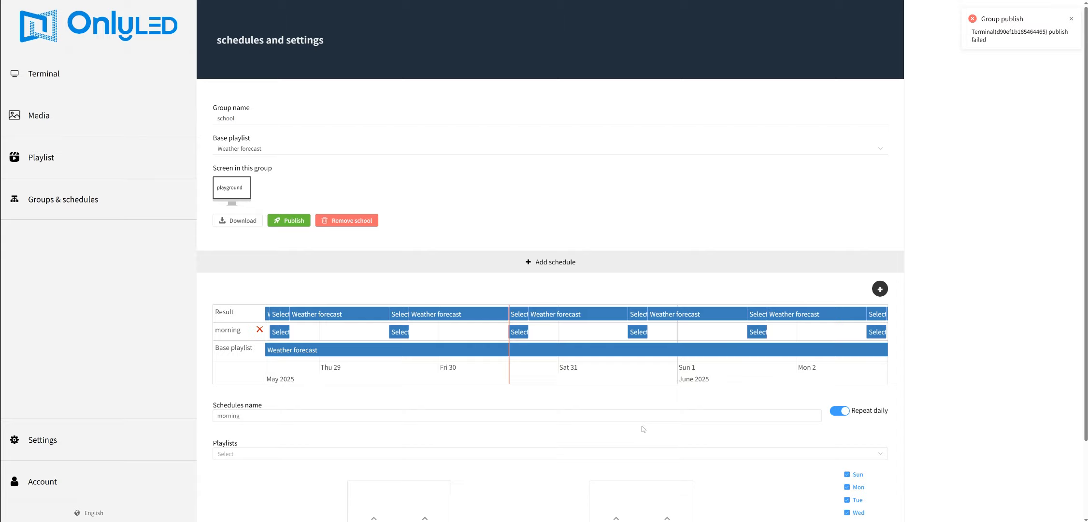
{"action": "scroll", "coordinate": [643, 428], "scroll_direction": "down", "scroll_amount": 2}
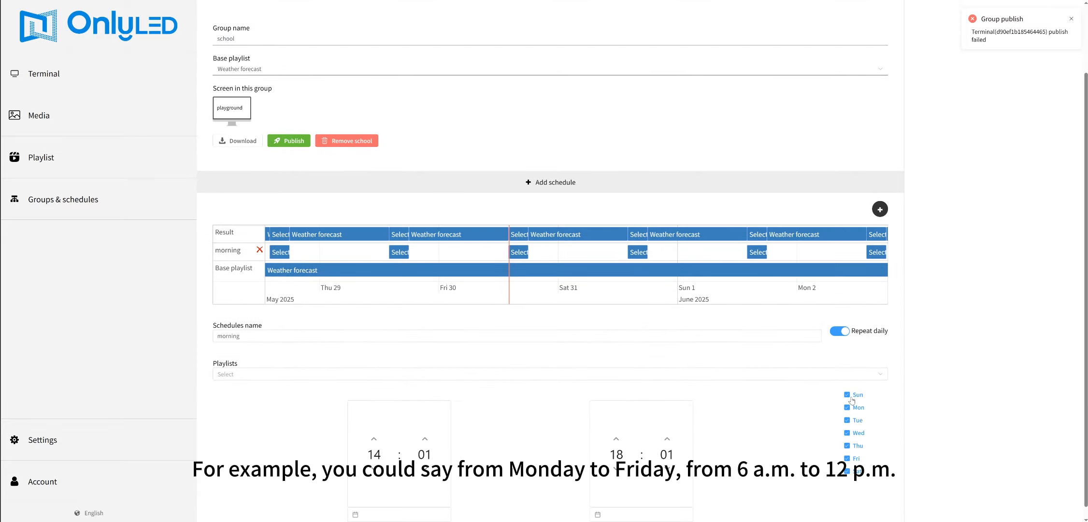
{"action": "left_click", "coordinate": [850, 396]}
{"action": "left_click", "coordinate": [850, 470]}
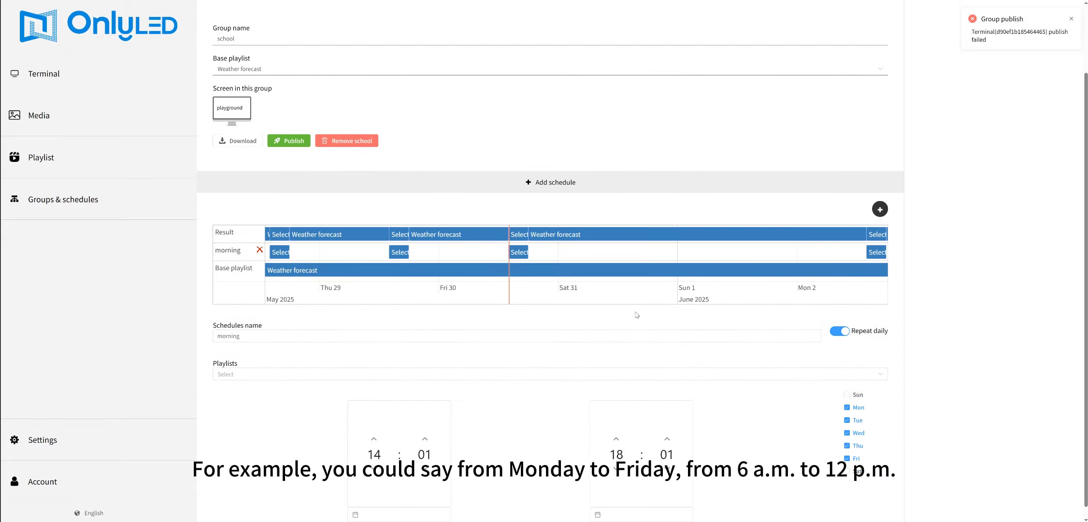
{"action": "scroll", "coordinate": [622, 296], "scroll_direction": "down", "scroll_amount": 3}
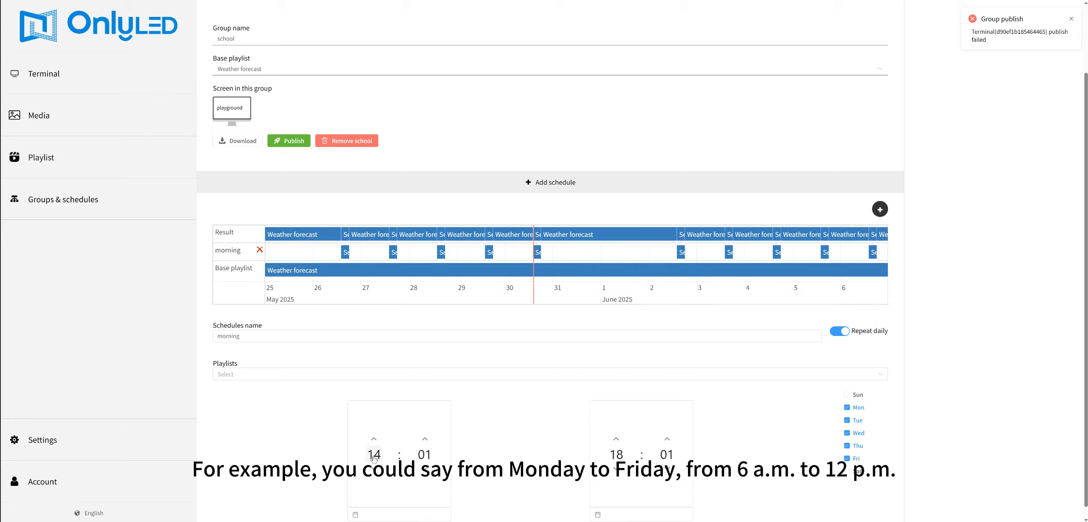
Step: Set the morning schedule to start at 06:00 and end at 12:00
{"action": "left_click", "coordinate": [374, 455]}
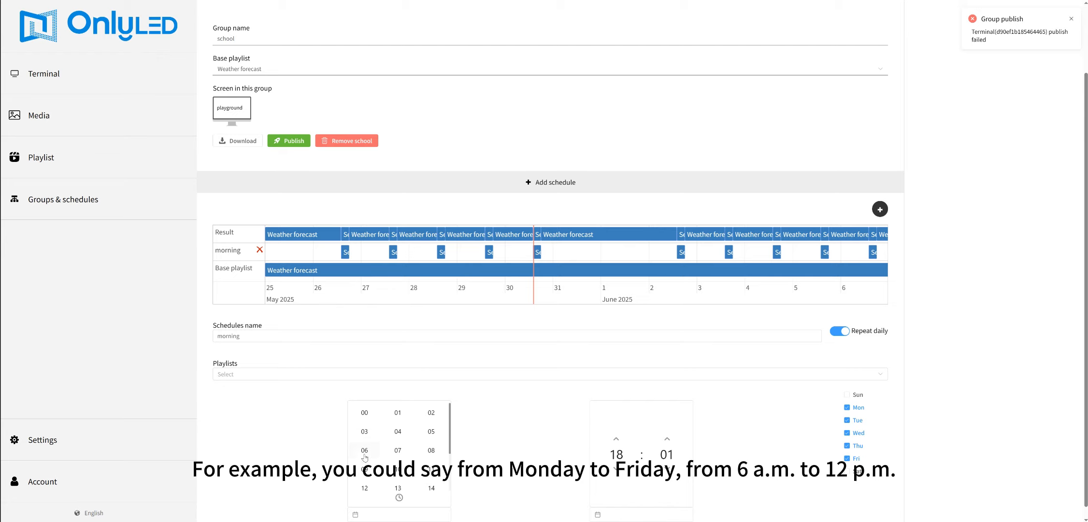
{"action": "left_click", "coordinate": [365, 449]}
{"action": "left_click", "coordinate": [425, 454]}
{"action": "left_click", "coordinate": [365, 412]}
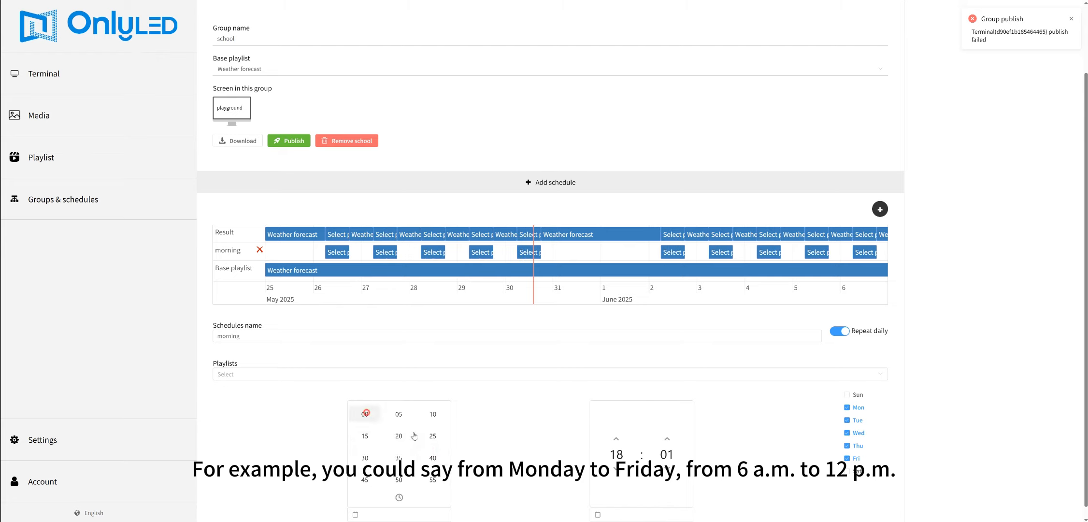
{"action": "left_click", "coordinate": [616, 457]}
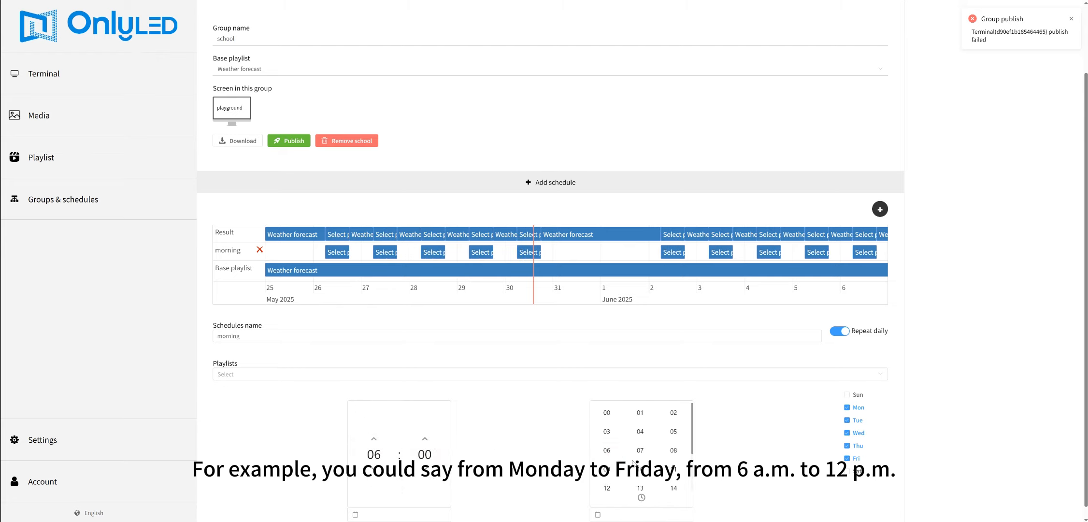
{"action": "left_click", "coordinate": [610, 488]}
{"action": "left_click", "coordinate": [667, 454]}
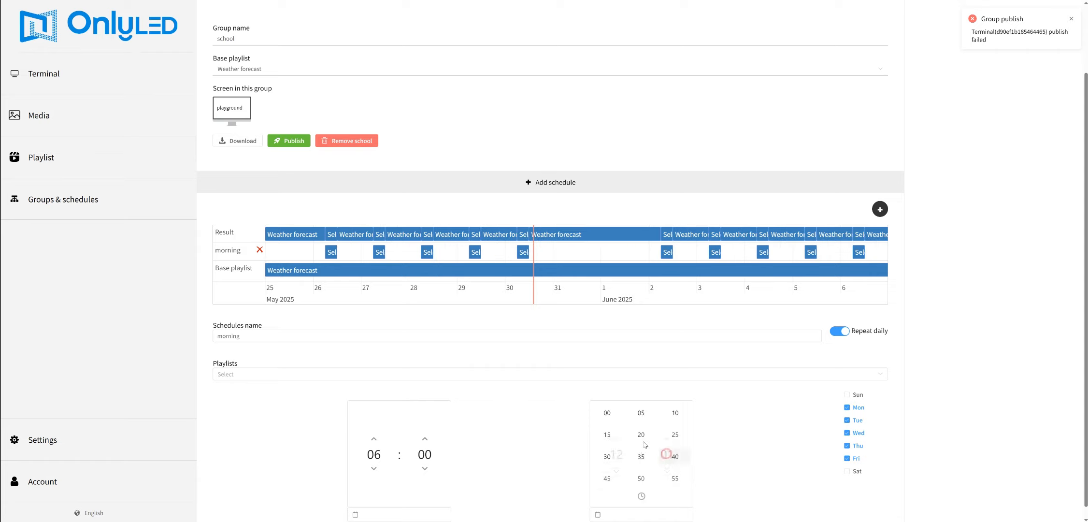
{"action": "left_click", "coordinate": [607, 413]}
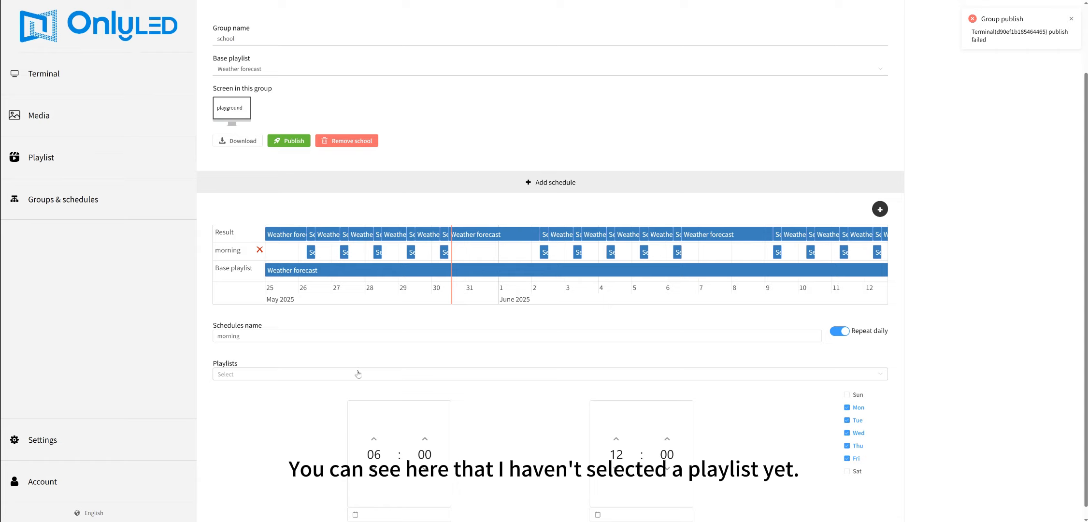
Step: Assign the Campus Announcement playlist to the morning schedule
{"action": "left_click", "coordinate": [243, 378]}
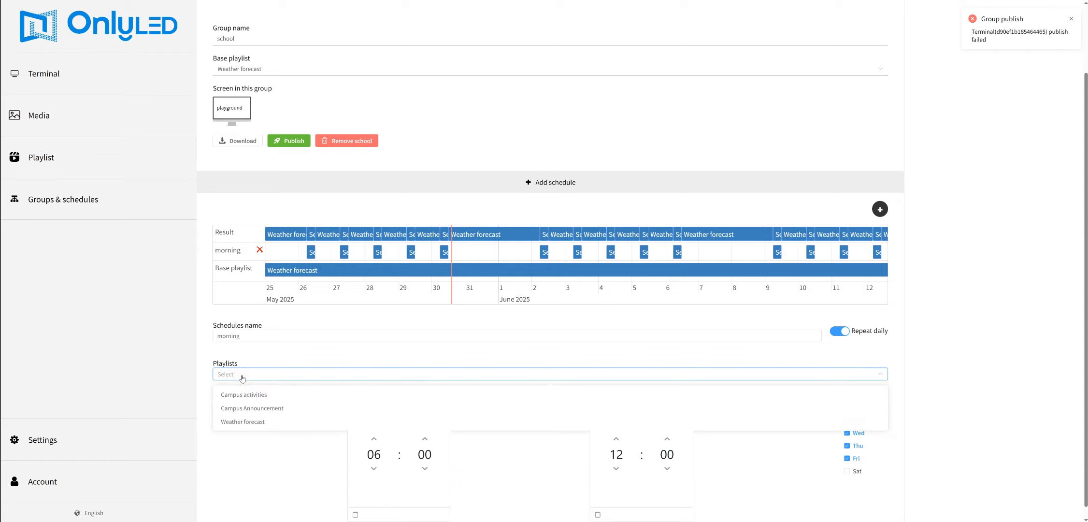
{"action": "left_click", "coordinate": [252, 409]}
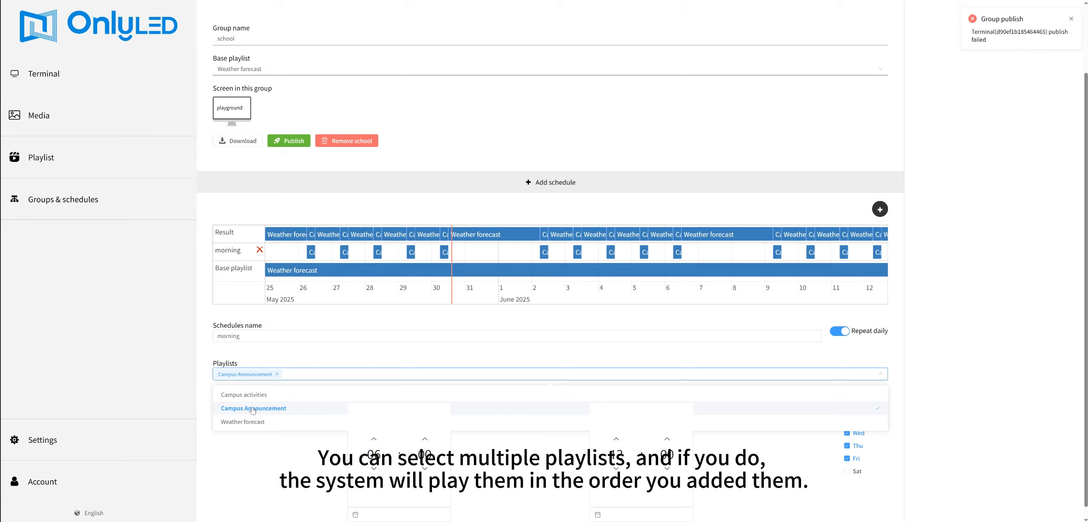
Step: Try adding the Weather forecast and Campus activities playlists to the morning schedule, and remove both again
{"action": "left_click", "coordinate": [250, 421]}
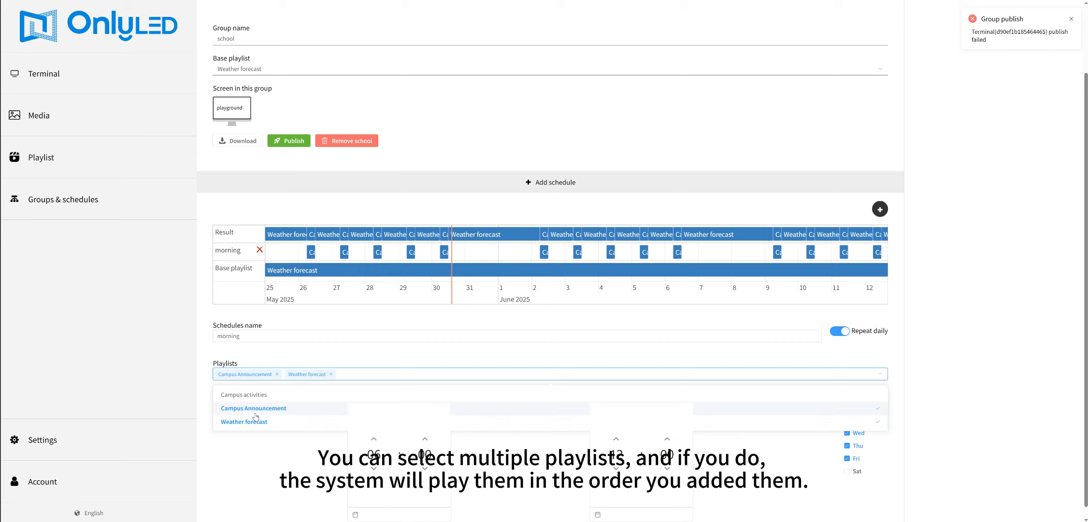
{"action": "left_click", "coordinate": [256, 395]}
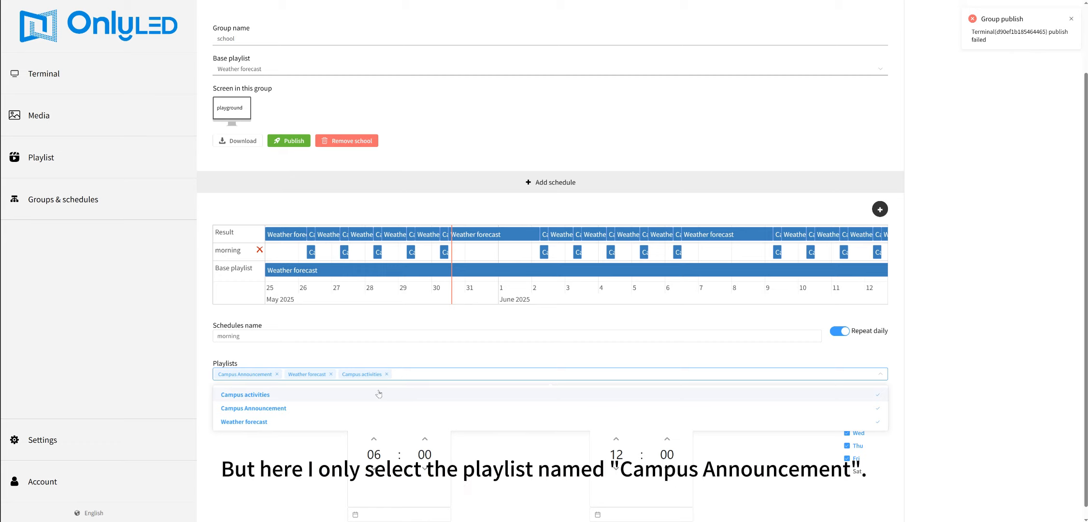
{"action": "left_click", "coordinate": [331, 374]}
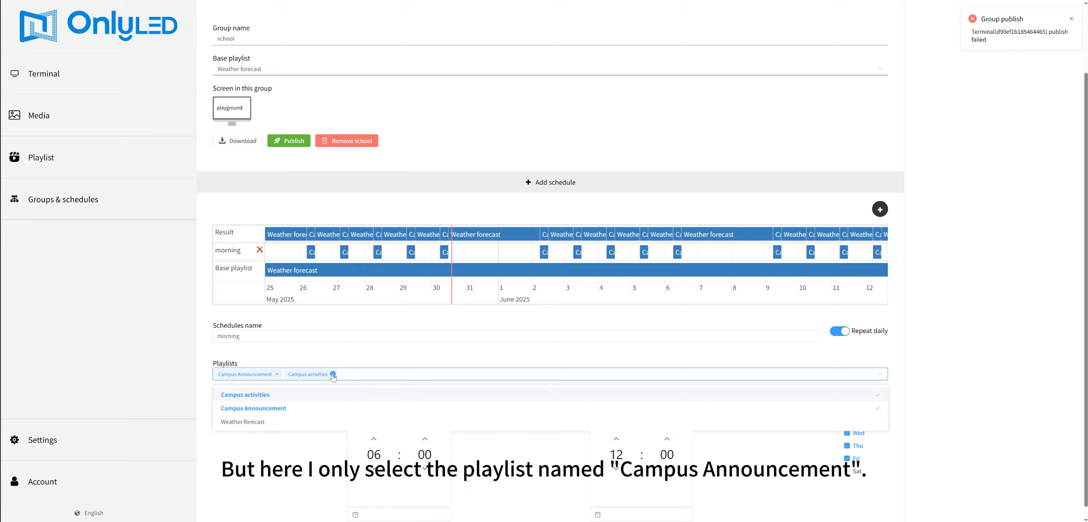
{"action": "left_click", "coordinate": [332, 374]}
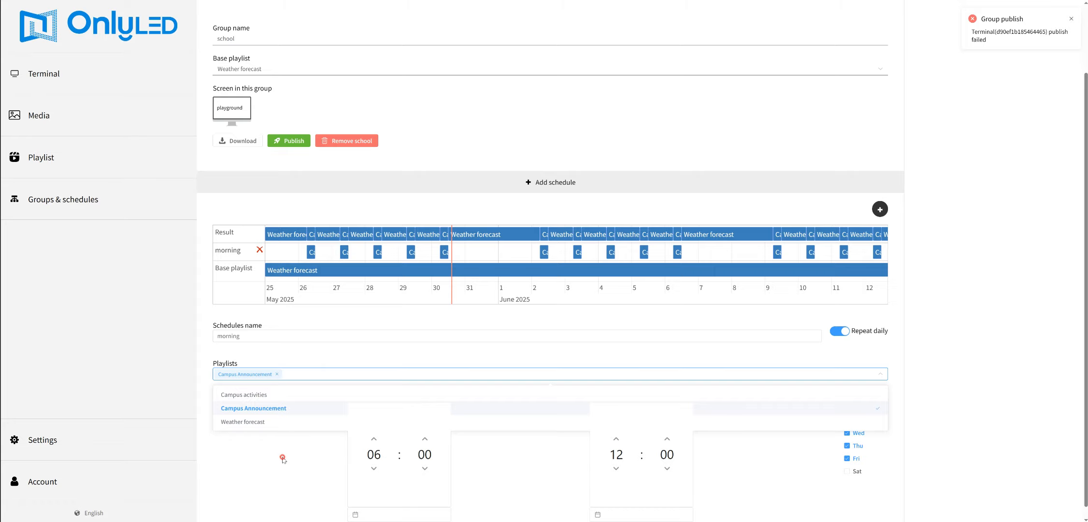
{"action": "left_click", "coordinate": [282, 459]}
Step: Add another schedule to the school group and name it "afternoon"
{"action": "scroll", "coordinate": [301, 430], "scroll_direction": "down", "scroll_amount": 1}
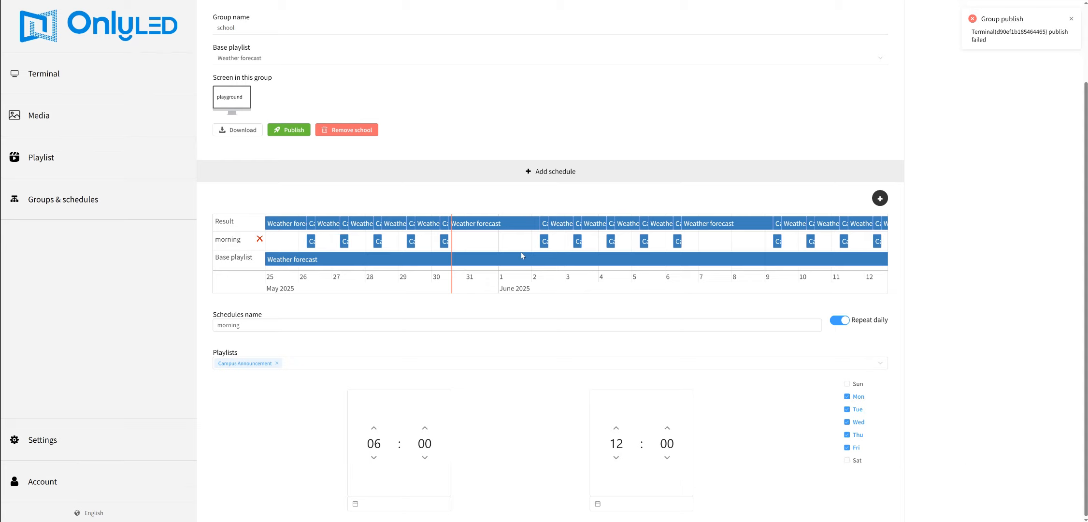
{"action": "left_click", "coordinate": [544, 169]}
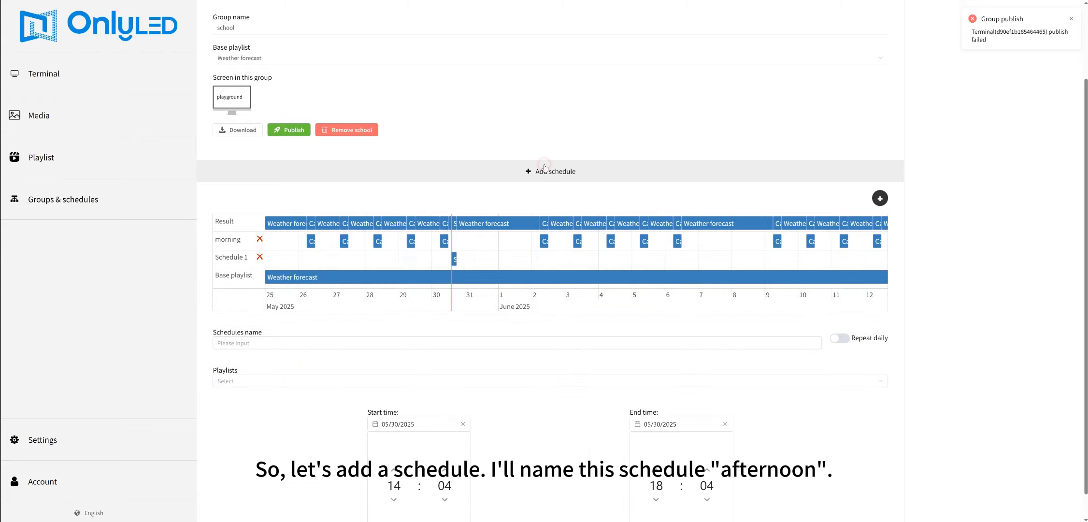
{"action": "left_click", "coordinate": [229, 340]}
{"action": "type", "text": "afte"}
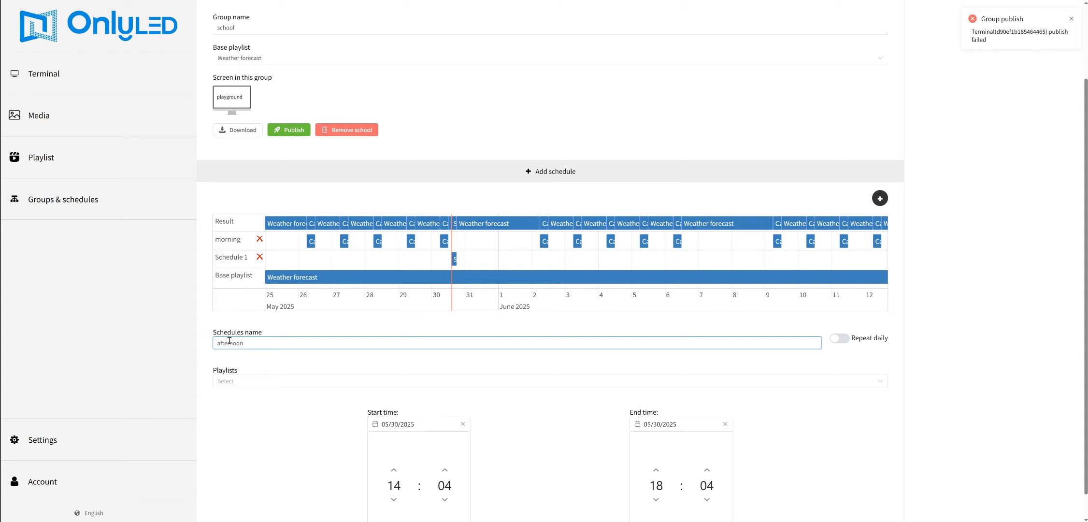
{"action": "type", "text": "rnoon"}
Step: Enable daily repeat for the afternoon schedule and limit it to Monday through Friday by excluding Sunday and Saturday
{"action": "left_click", "coordinate": [840, 338]}
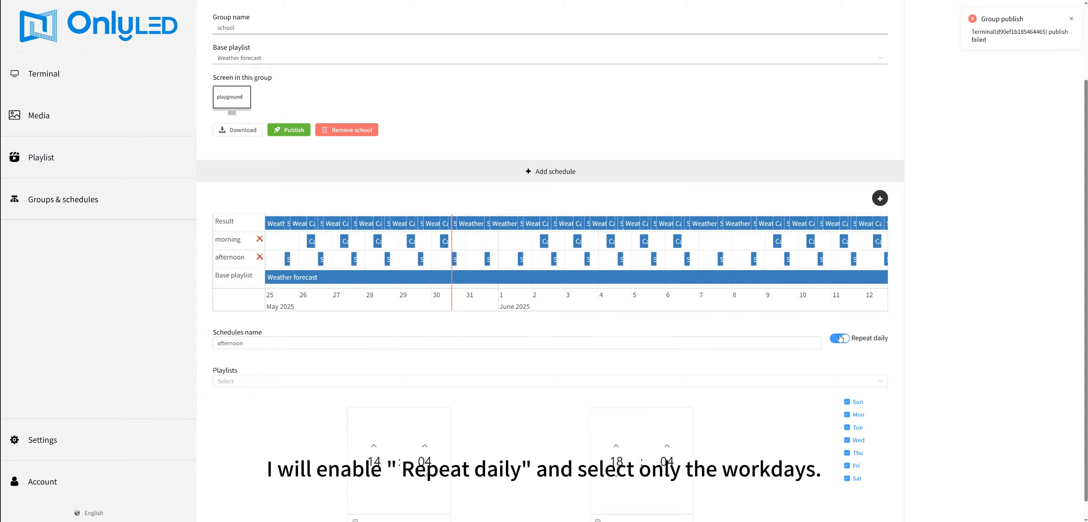
{"action": "left_click", "coordinate": [851, 402]}
{"action": "left_click", "coordinate": [852, 480]}
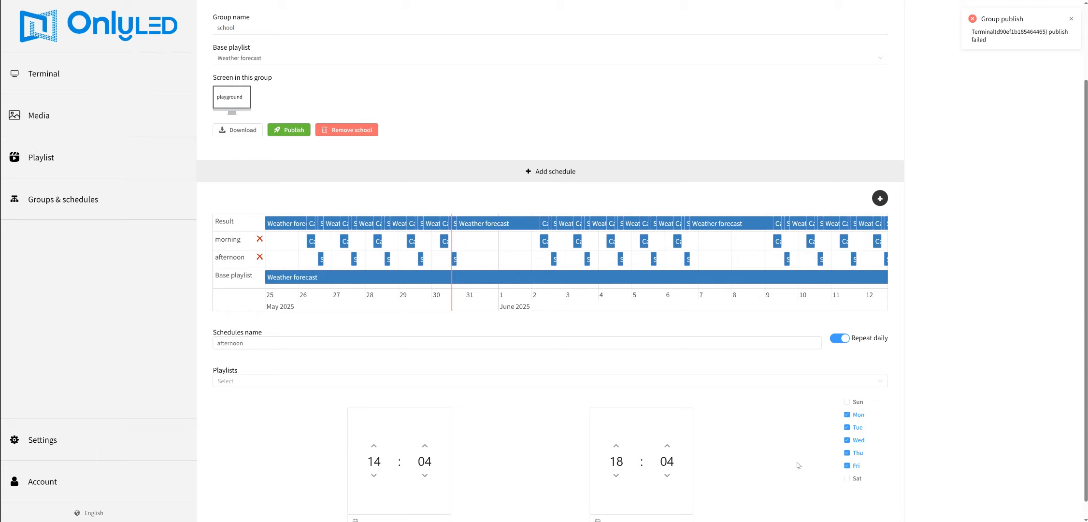
Step: Assign the Campus activities playlist to the afternoon schedule
{"action": "left_click", "coordinate": [358, 381]}
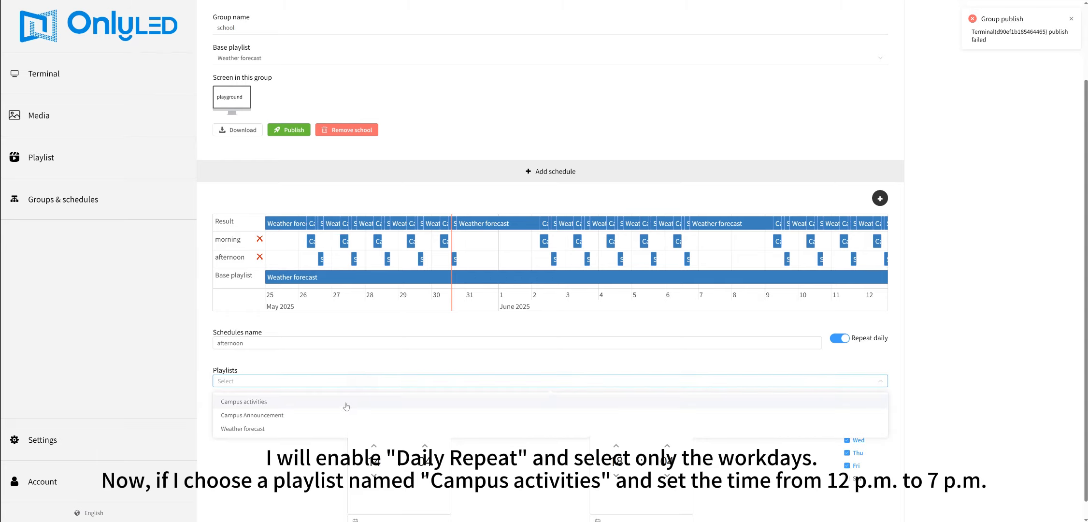
{"action": "left_click", "coordinate": [340, 403]}
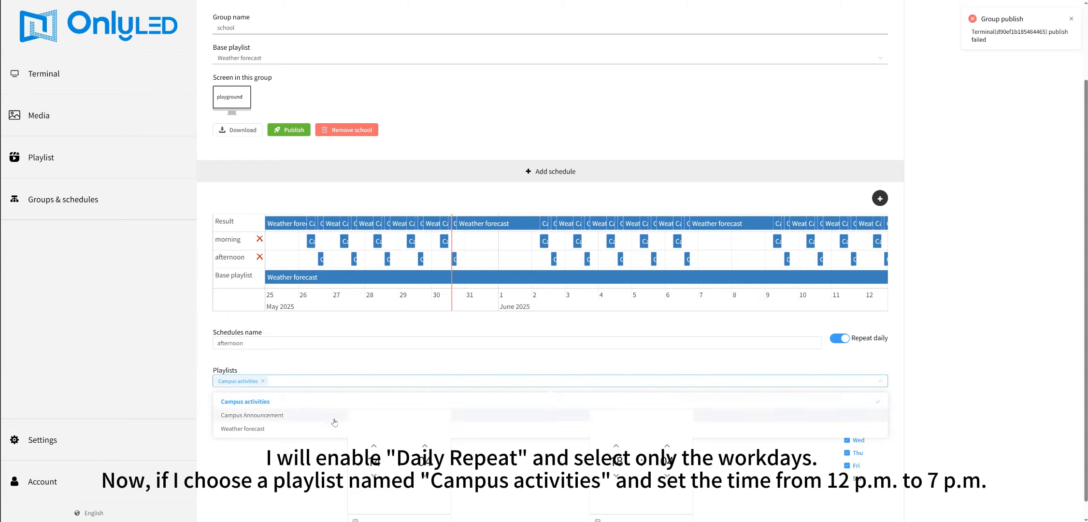
{"action": "left_click", "coordinate": [297, 460]}
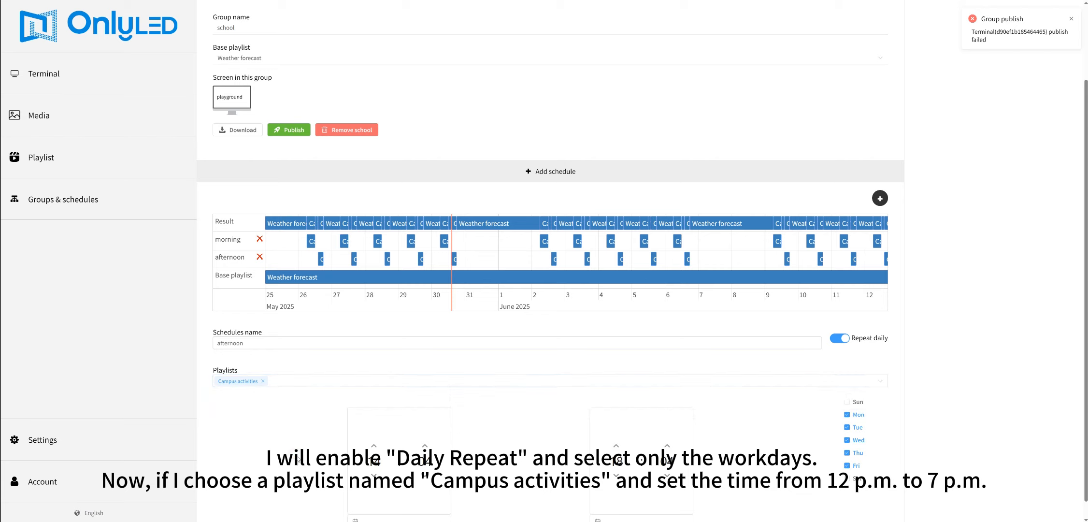
Step: Set the afternoon schedule to start at 12:00 and end at 19:00
{"action": "left_click", "coordinate": [374, 461]}
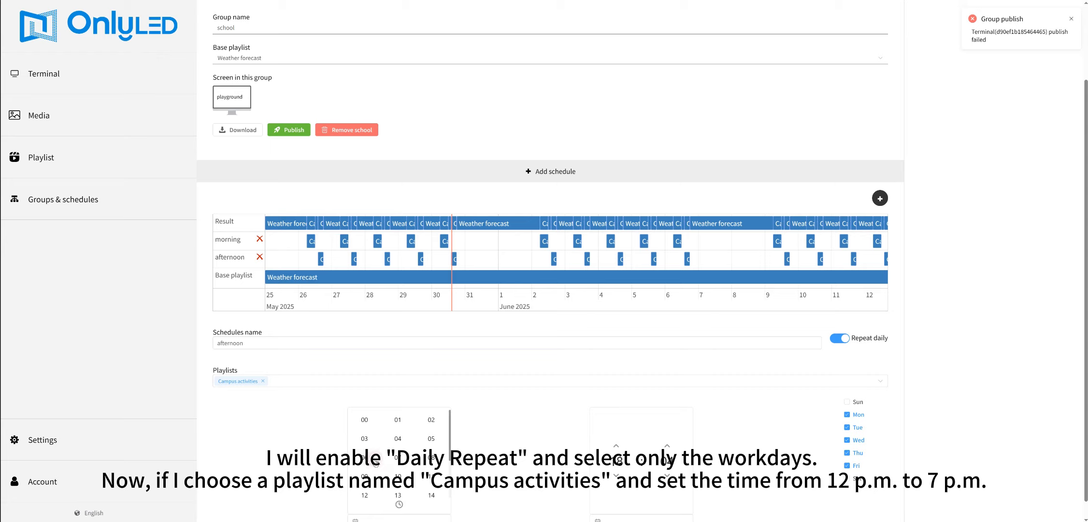
{"action": "left_click", "coordinate": [362, 493]}
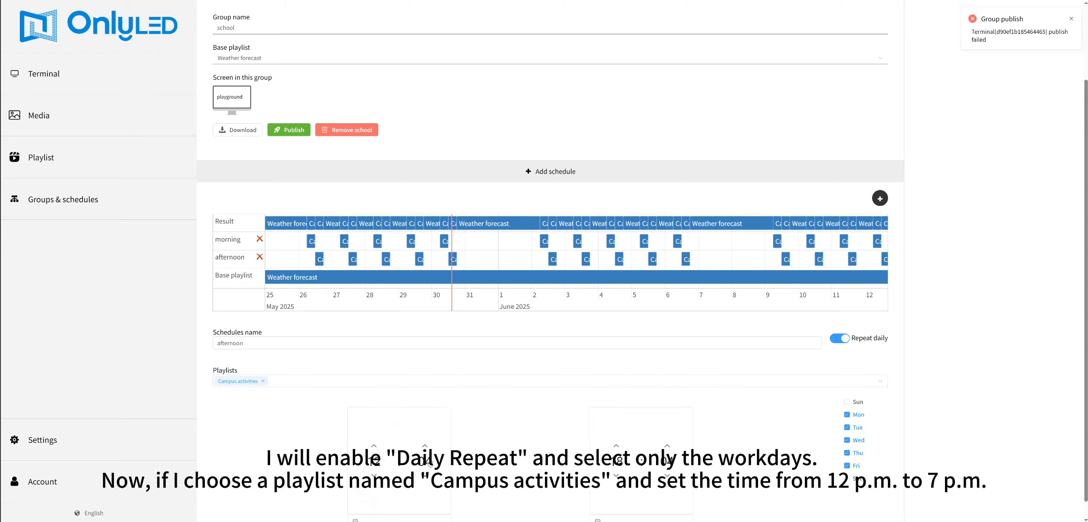
{"action": "left_click", "coordinate": [427, 461]}
{"action": "left_click", "coordinate": [361, 419]}
{"action": "left_click", "coordinate": [616, 461]}
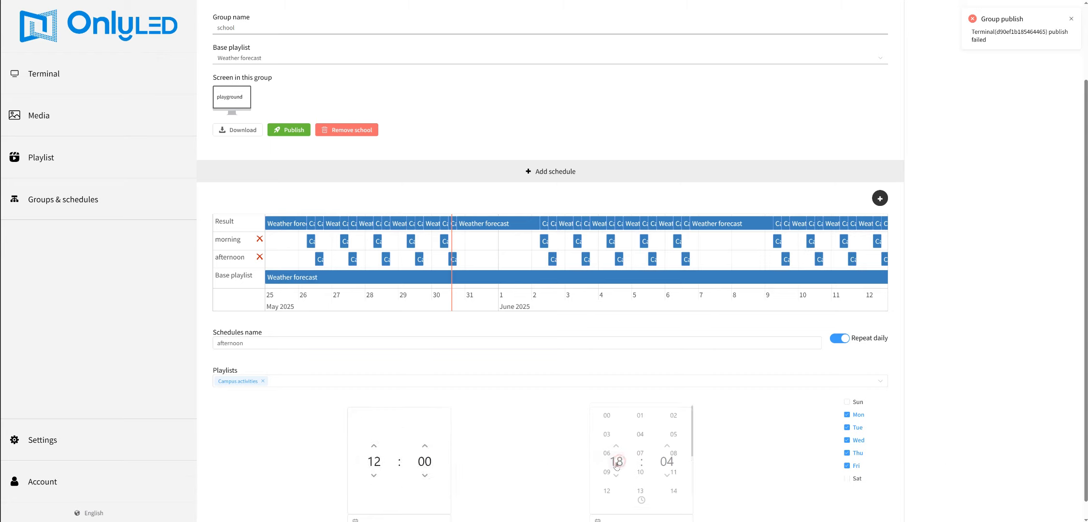
{"action": "left_click", "coordinate": [641, 471]}
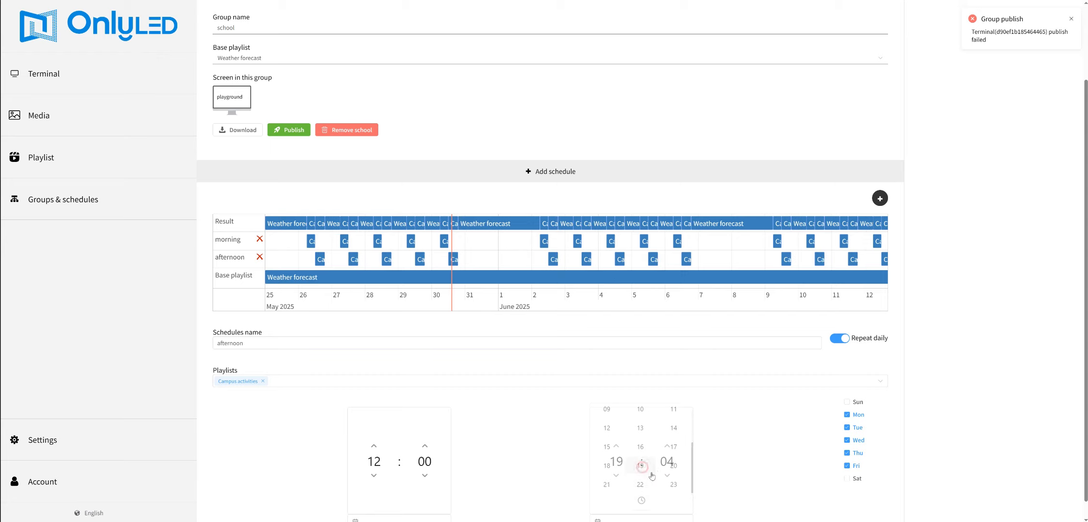
{"action": "left_click", "coordinate": [669, 462]}
{"action": "left_click", "coordinate": [617, 420]}
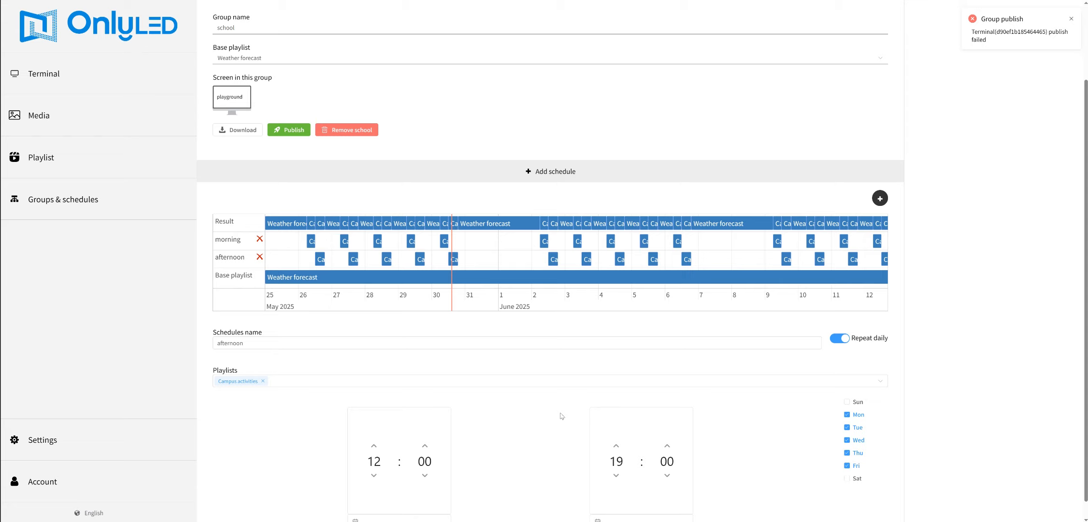
Step: Examine on the timeline at several scales how the morning and afternoon schedules combine with the base playlist
{"action": "scroll", "coordinate": [461, 256], "scroll_direction": "down", "scroll_amount": 3}
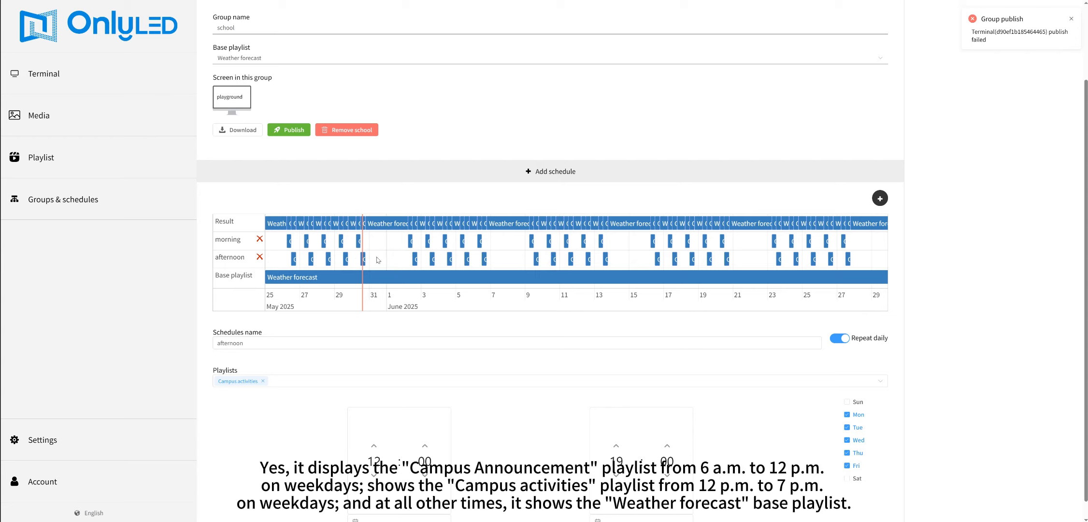
{"action": "scroll", "coordinate": [371, 253], "scroll_direction": "up", "scroll_amount": 4}
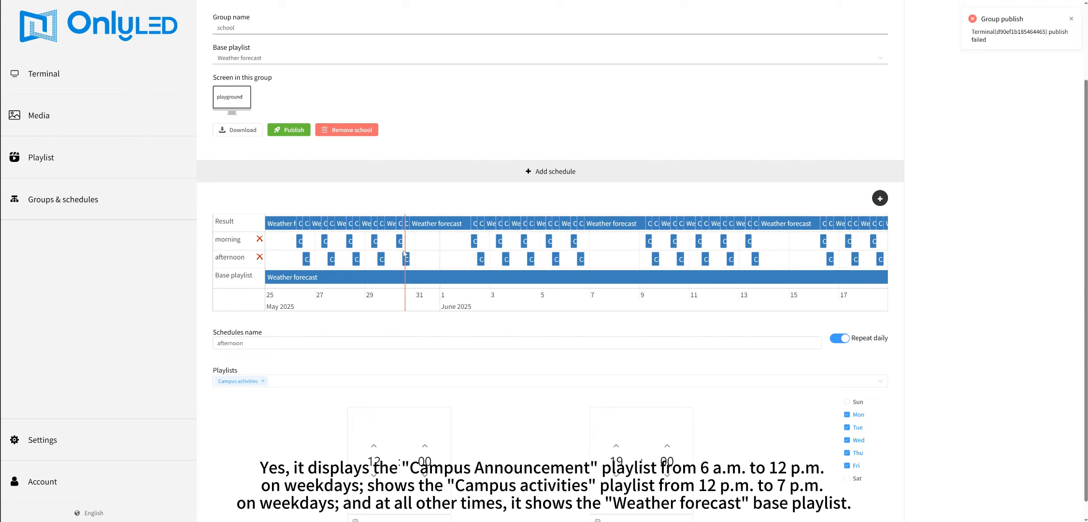
{"action": "scroll", "coordinate": [404, 252], "scroll_direction": "up", "scroll_amount": 4}
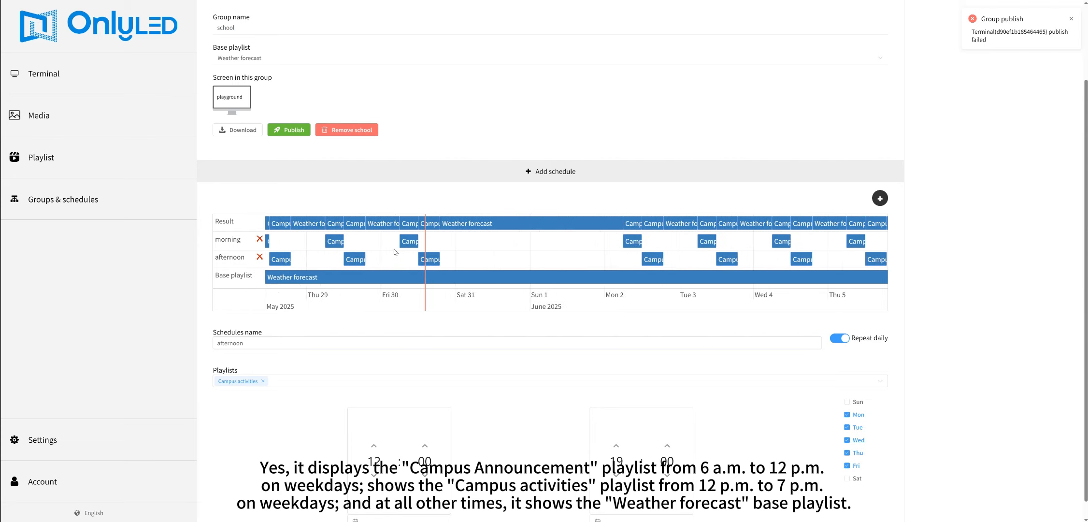
{"action": "scroll", "coordinate": [395, 252], "scroll_direction": "down", "scroll_amount": 4}
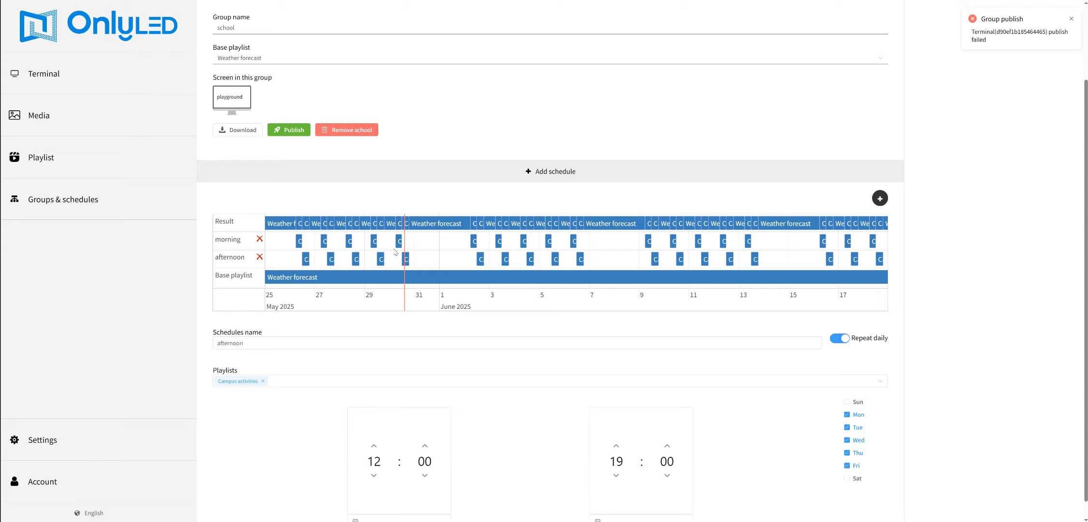
{"action": "scroll", "coordinate": [438, 249], "scroll_direction": "up", "scroll_amount": 5}
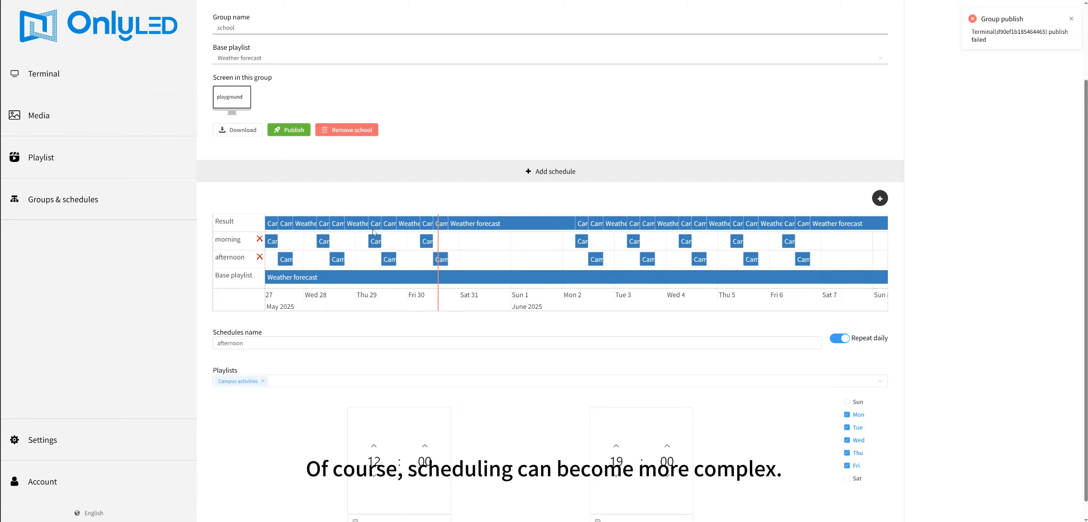
{"action": "scroll", "coordinate": [520, 244], "scroll_direction": "up", "scroll_amount": 4}
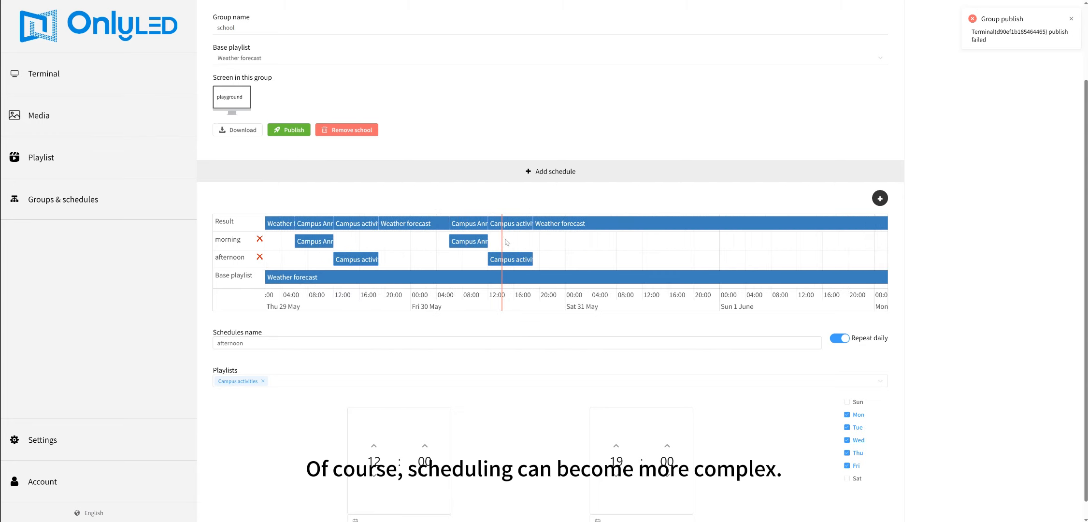